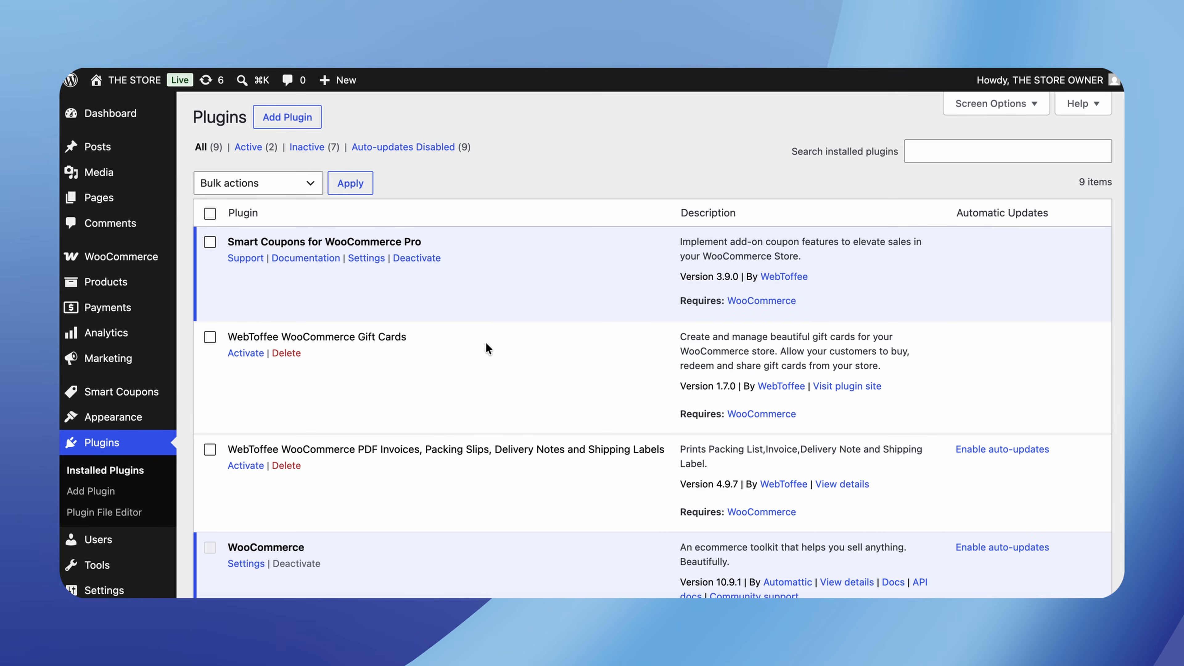
# Go to Smart Coupons > Bulk generate in the admin sidebar.
pyautogui.moveTo(181, 397)
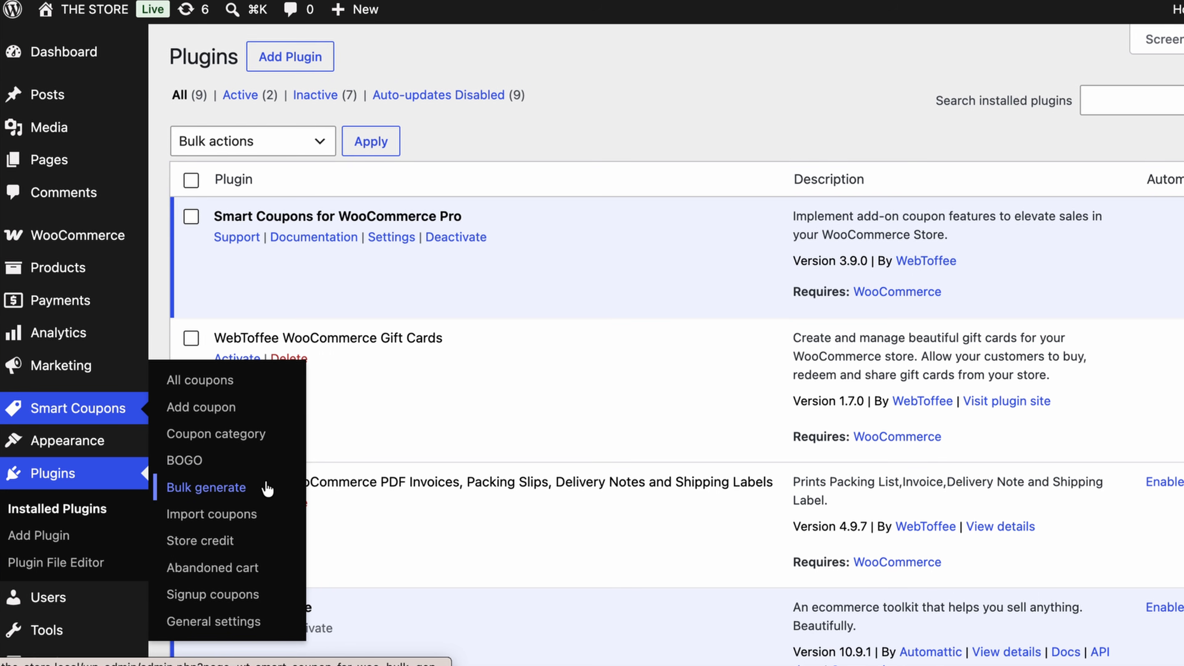
pyautogui.click(267, 489)
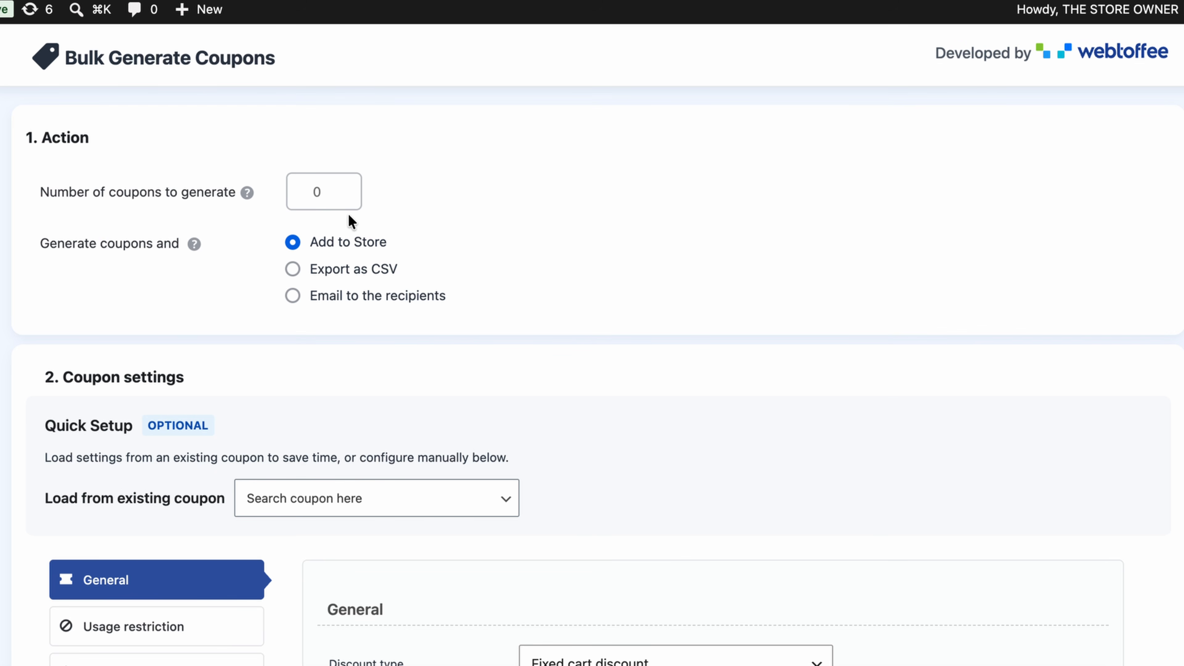
# Enter 100 as the number of coupons to generate and choose Export as CSV.
pyautogui.click(328, 196)
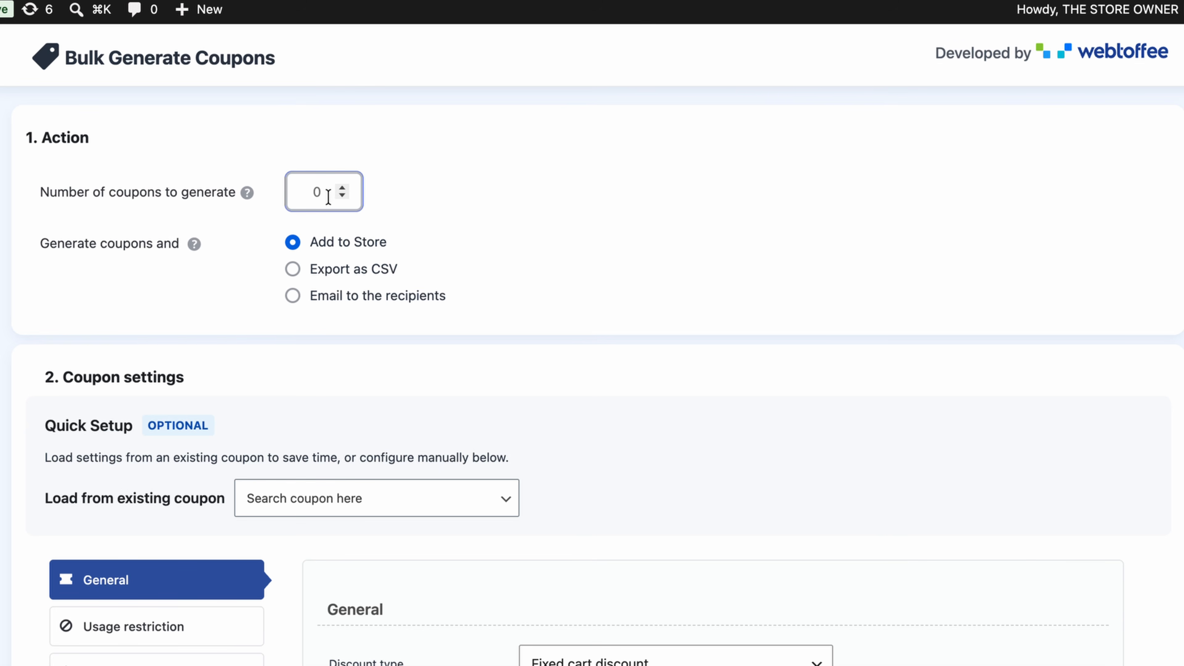
pyautogui.write('100')
pyautogui.click(707, 221)
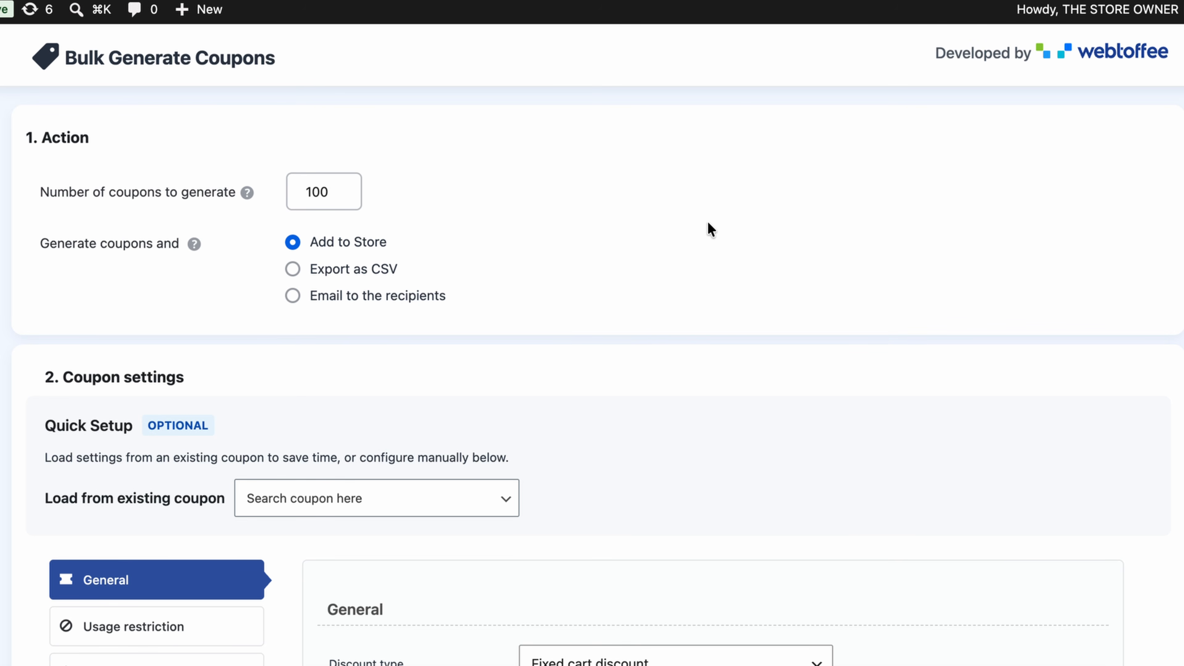
pyautogui.click(292, 269)
pyautogui.scroll(-7, 917, 427)
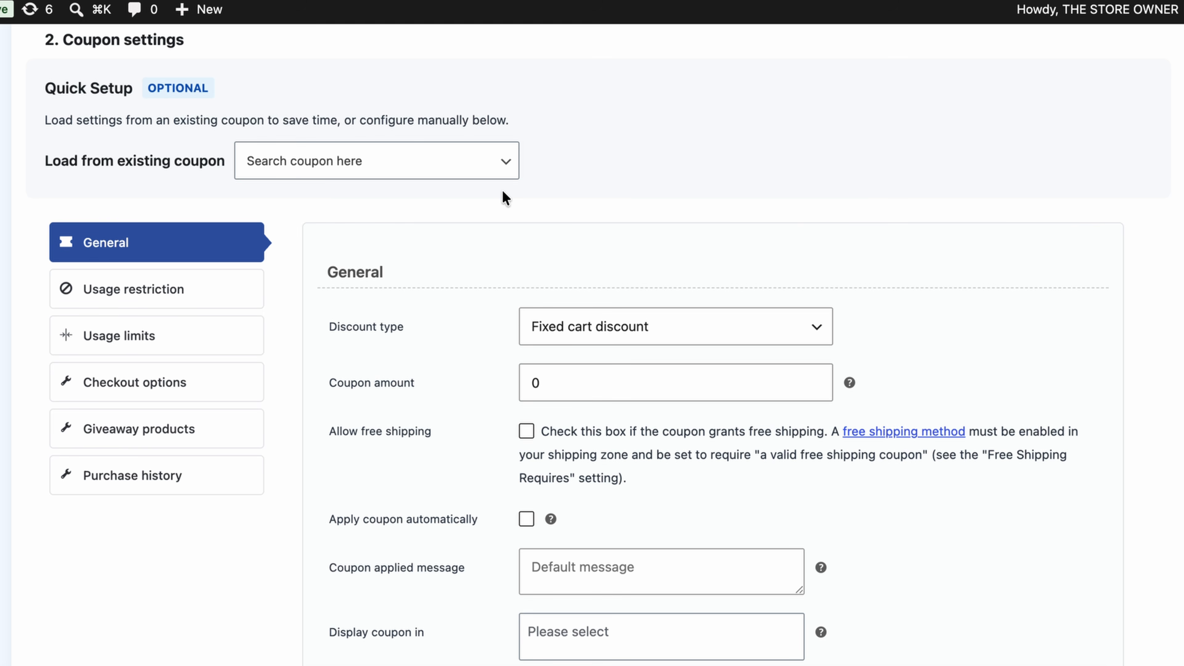
pyautogui.click(502, 170)
pyautogui.write('summer')
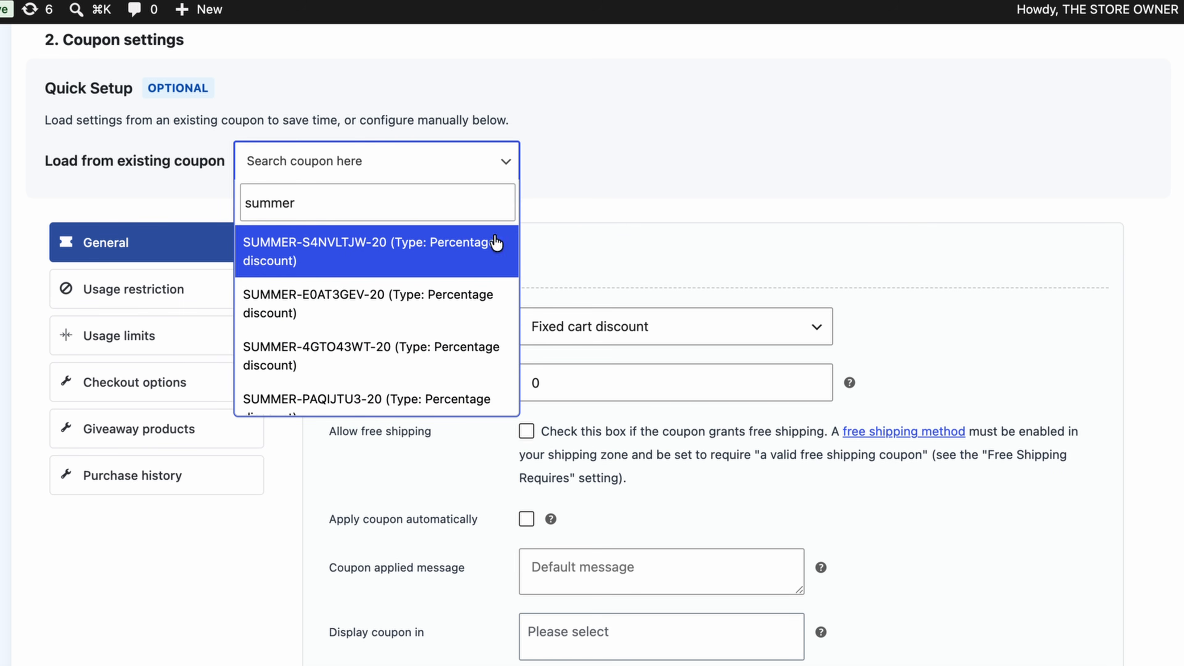
pyautogui.click(488, 257)
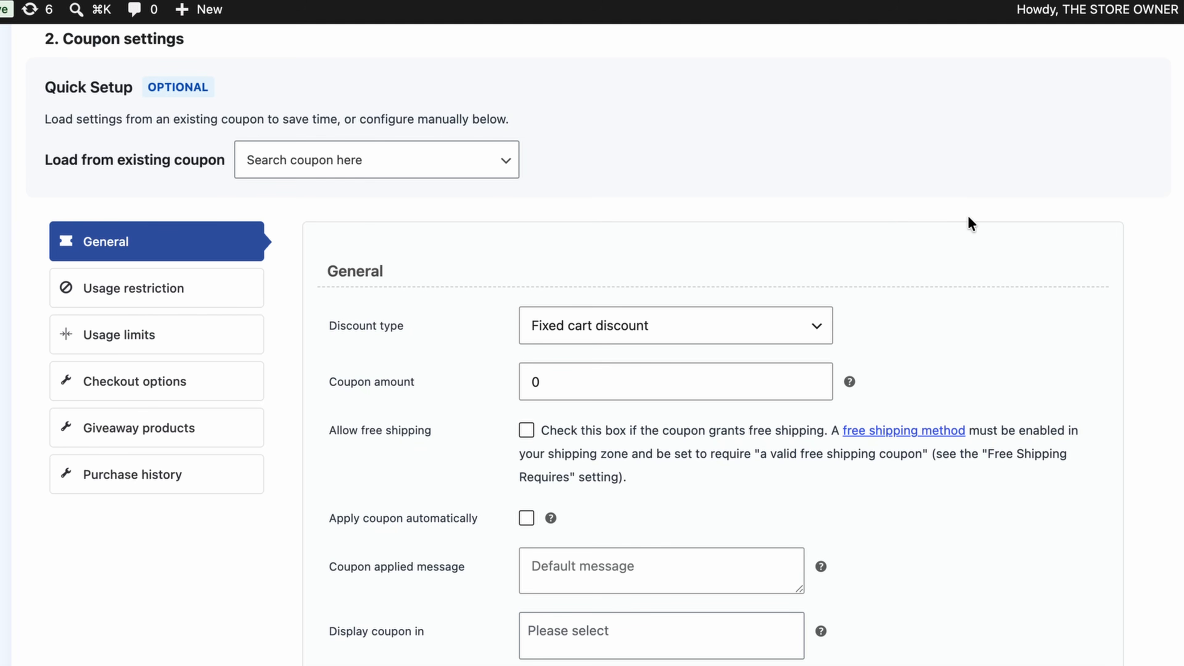
# Set the discount type to Percentage discount with a coupon amount of 100.
pyautogui.click(818, 332)
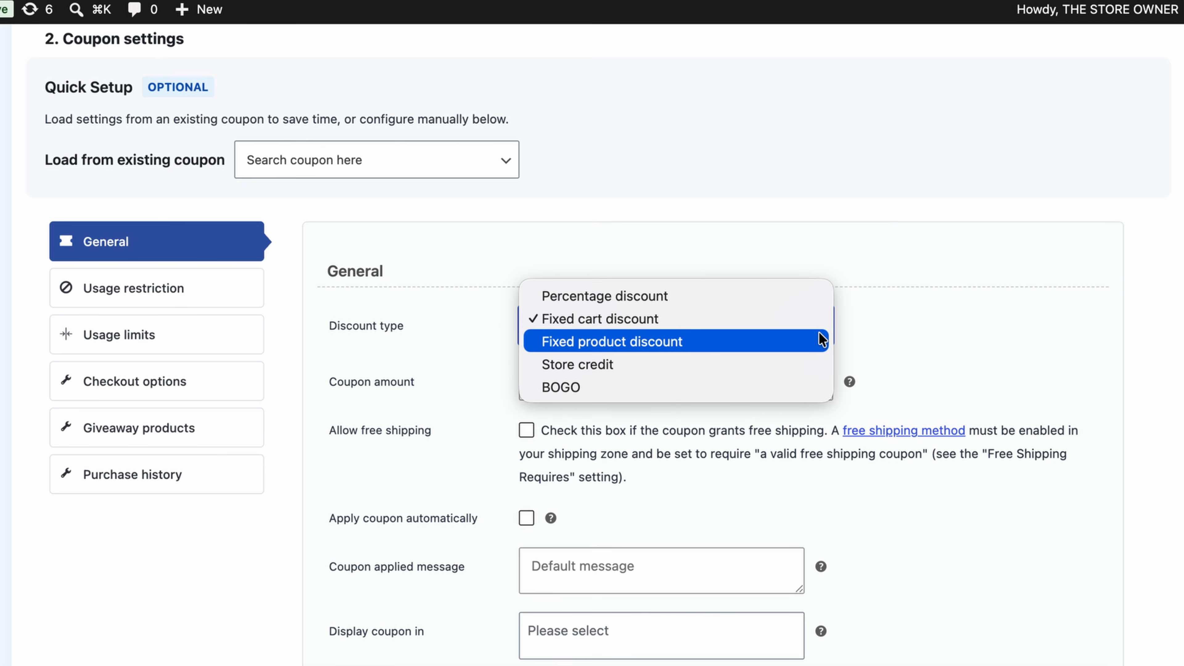
pyautogui.click(819, 296)
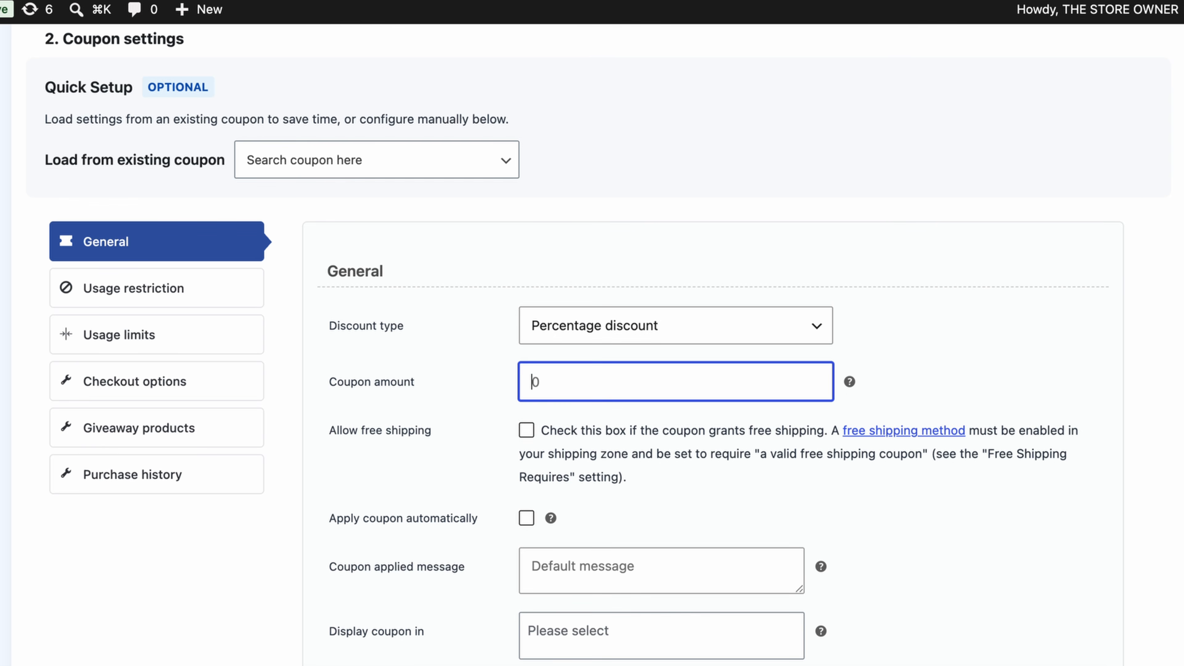
pyautogui.write('10')
pyautogui.scroll(-10, 968, 475)
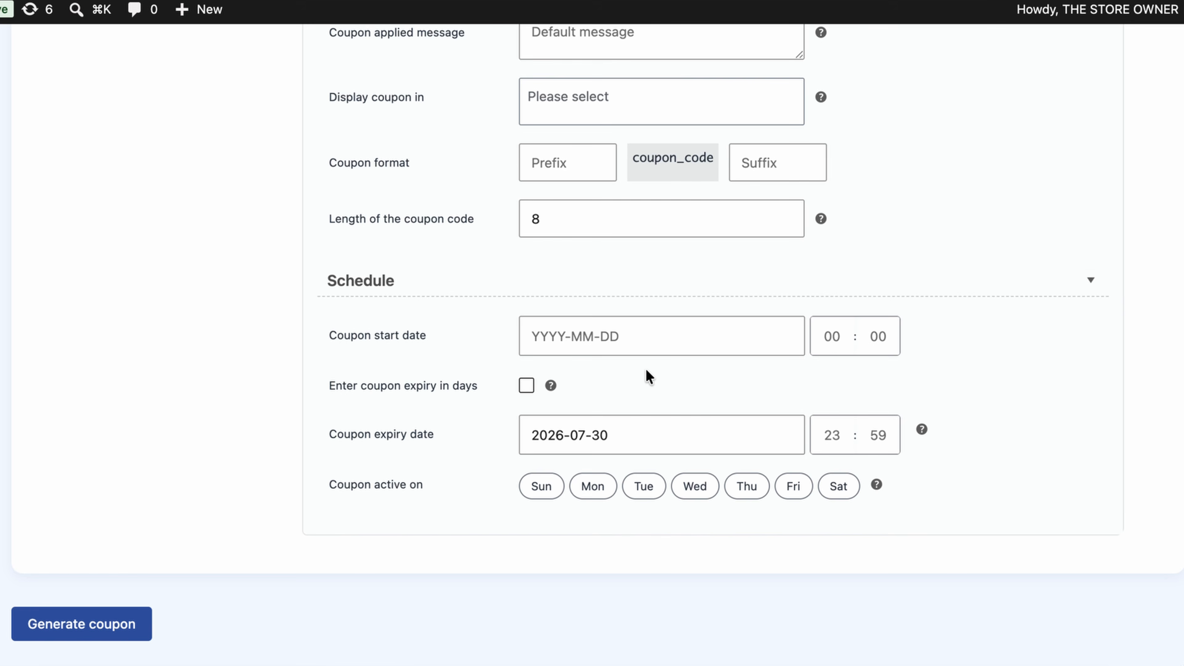
# Use SUMMER- as the coupon code prefix and 20 as the suffix.
pyautogui.click(576, 168)
pyautogui.click(608, 233)
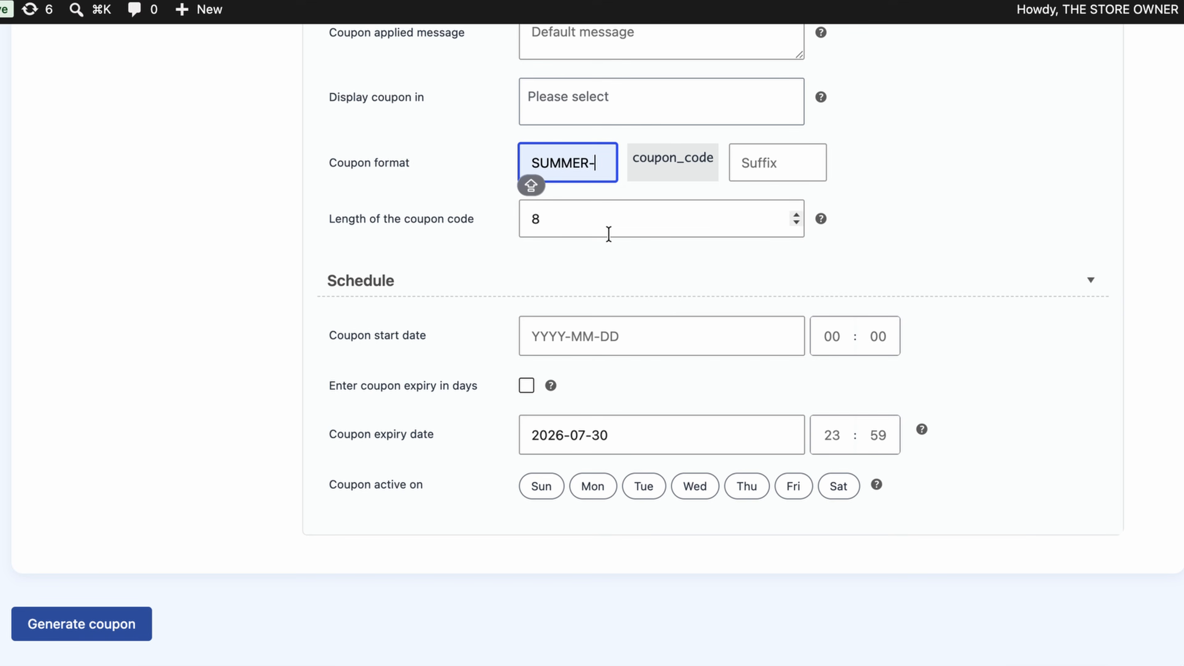
pyautogui.click(755, 162)
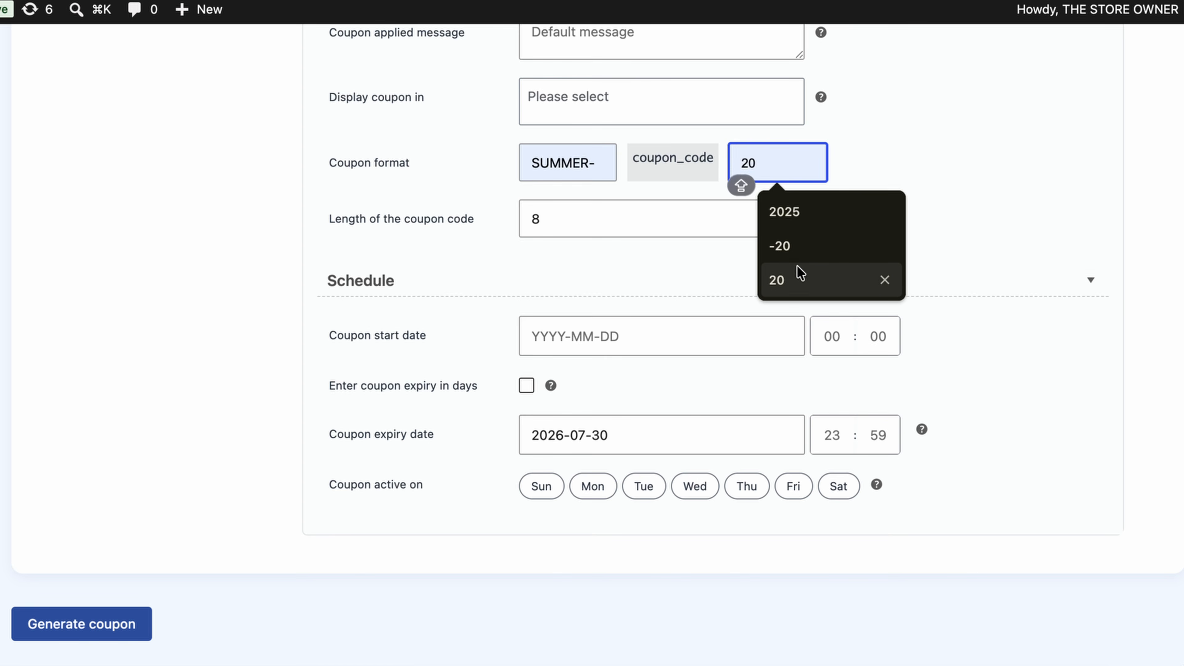
pyautogui.click(799, 275)
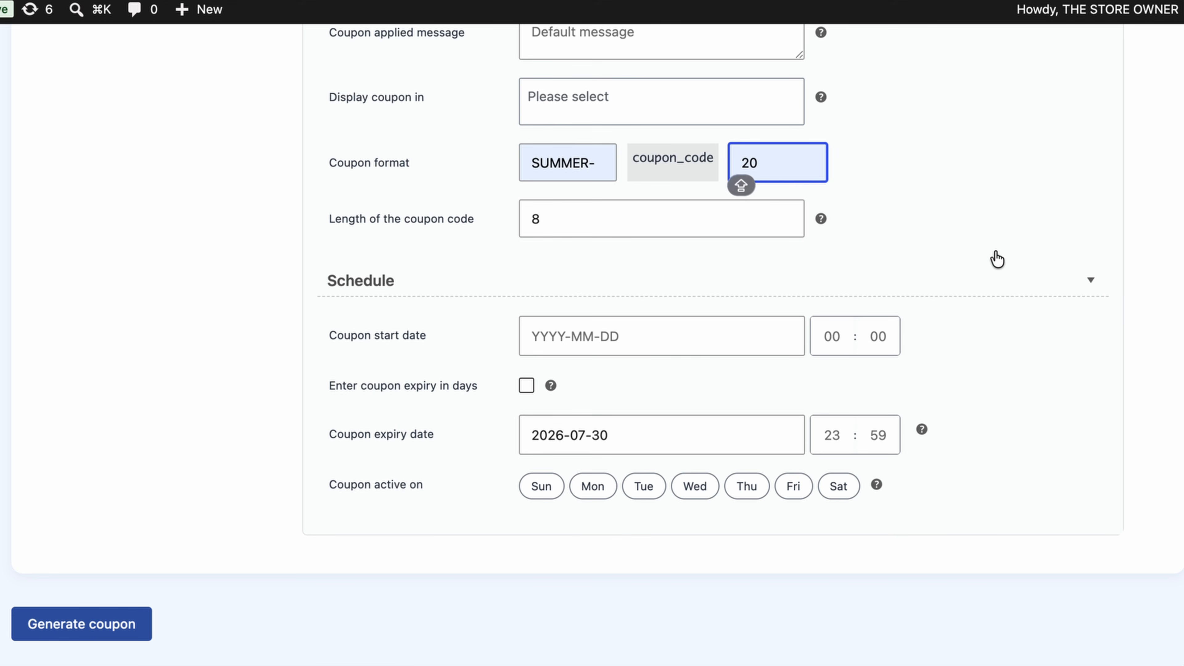
pyautogui.click(995, 215)
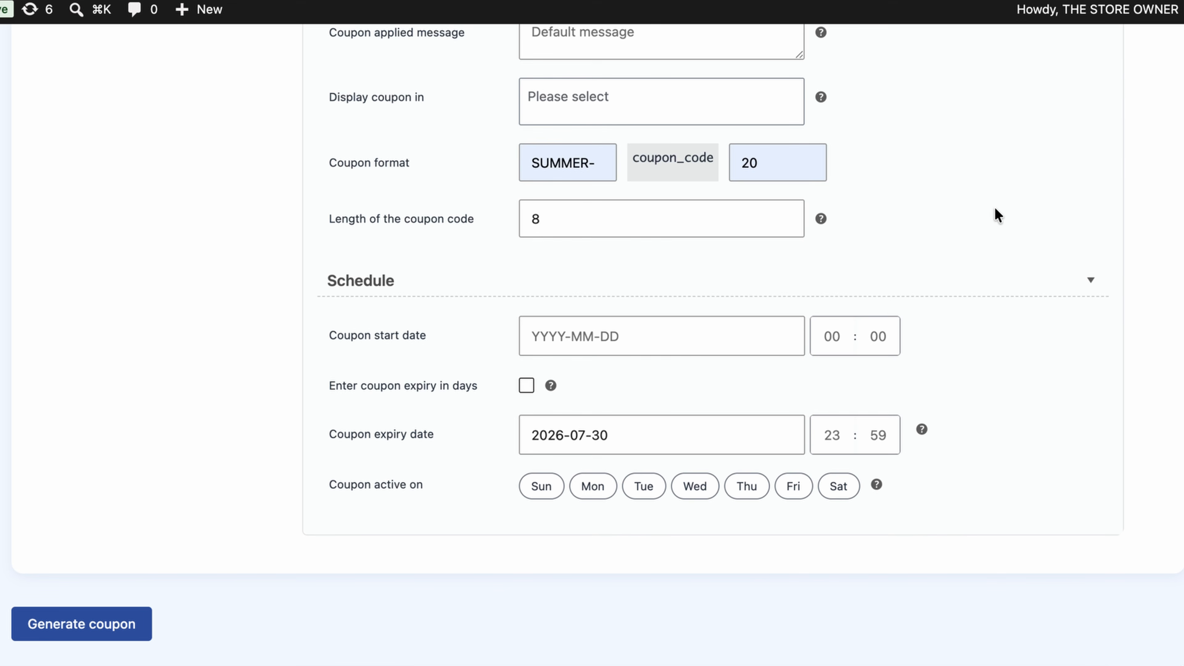
pyautogui.scroll(13, 995, 212)
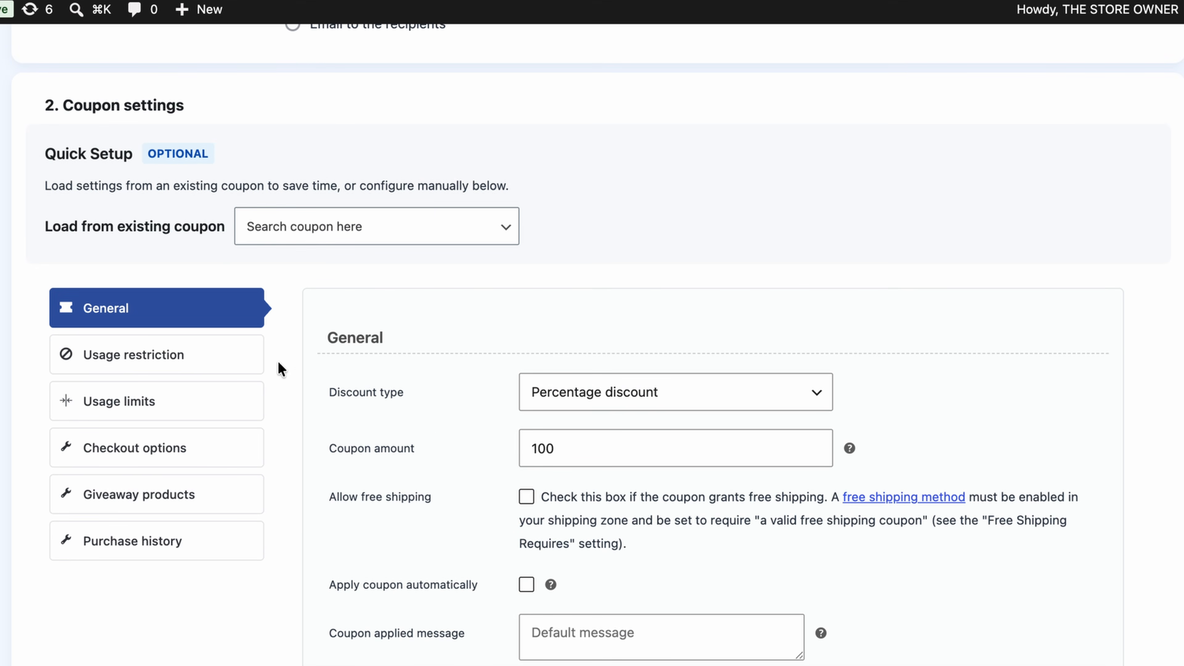
# Under Usage restriction, set minimum spend 100 and maximum spend 10000.
pyautogui.click(262, 362)
pyautogui.click(529, 340)
pyautogui.write('1')
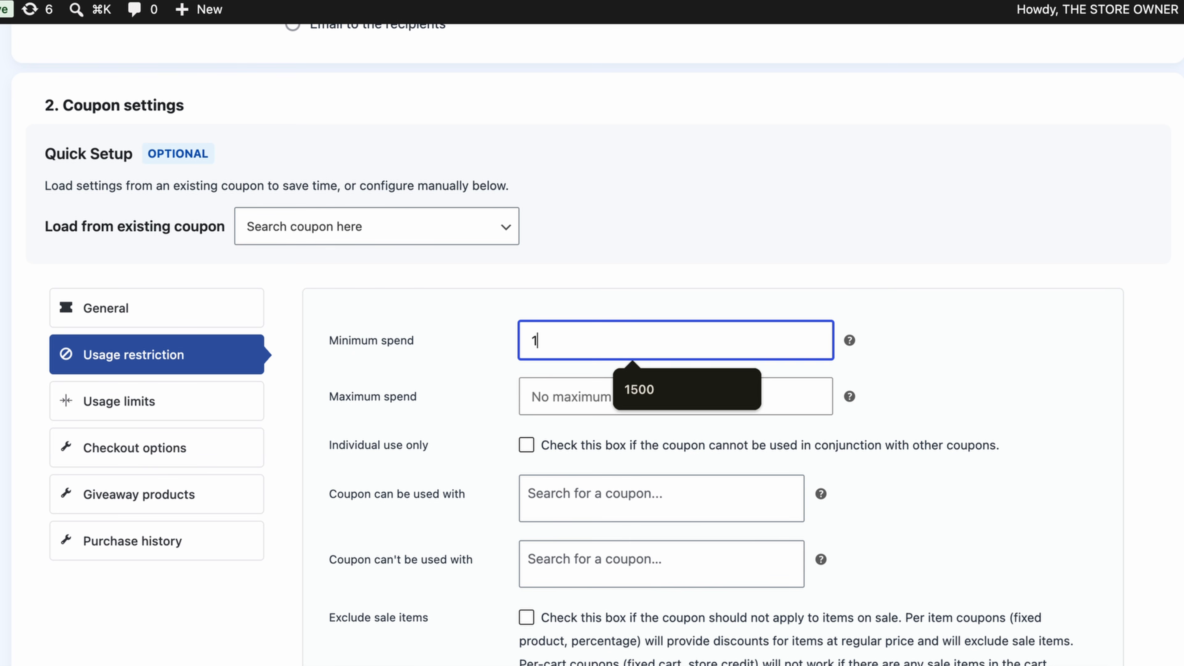
pyautogui.write('00')
pyautogui.click(557, 391)
pyautogui.write('10000')
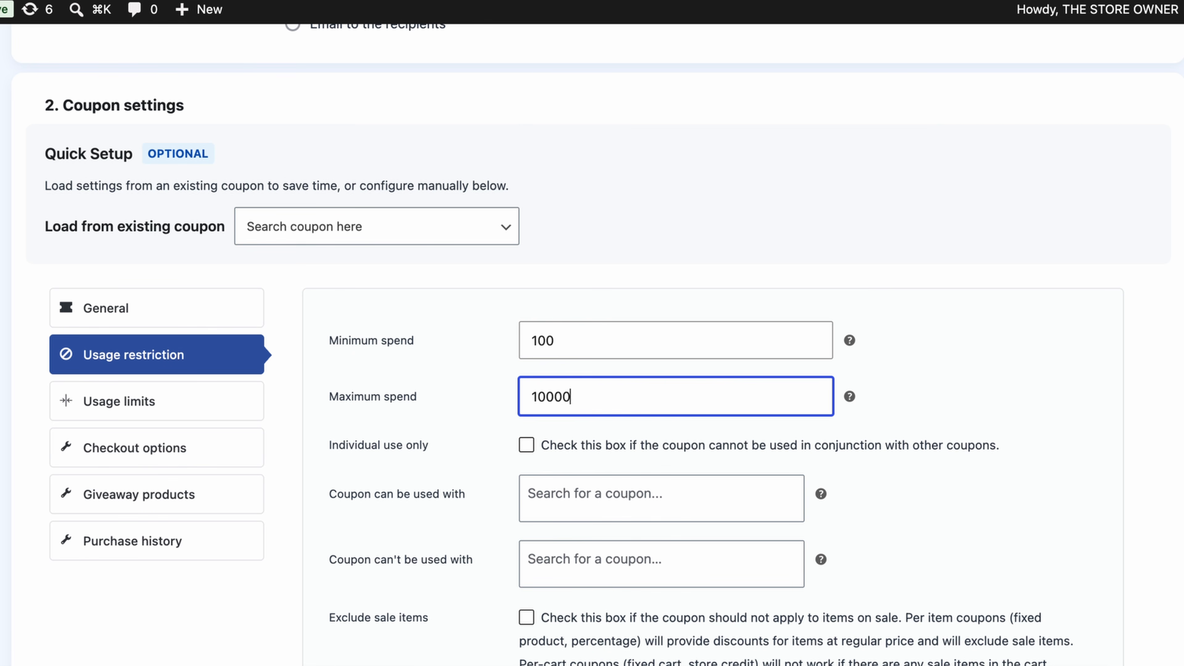
pyautogui.click(994, 410)
# Under Usage limits, set the usage limit per coupon to 1.
pyautogui.scroll(-20, 993, 404)
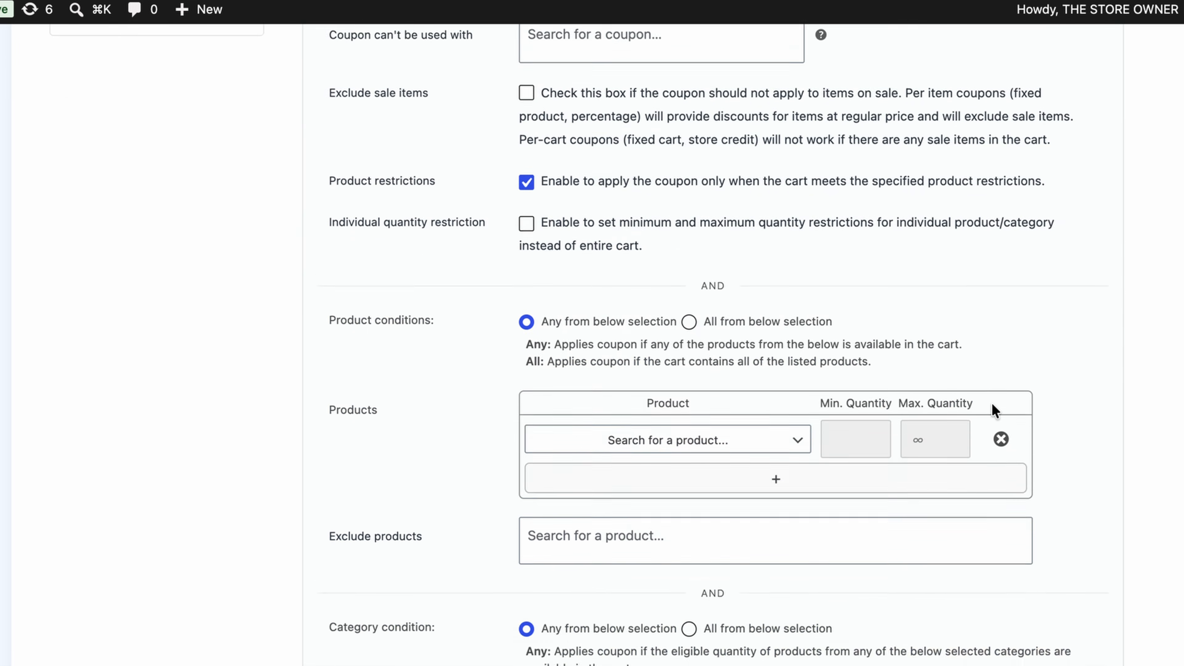
pyautogui.scroll(-15, 993, 405)
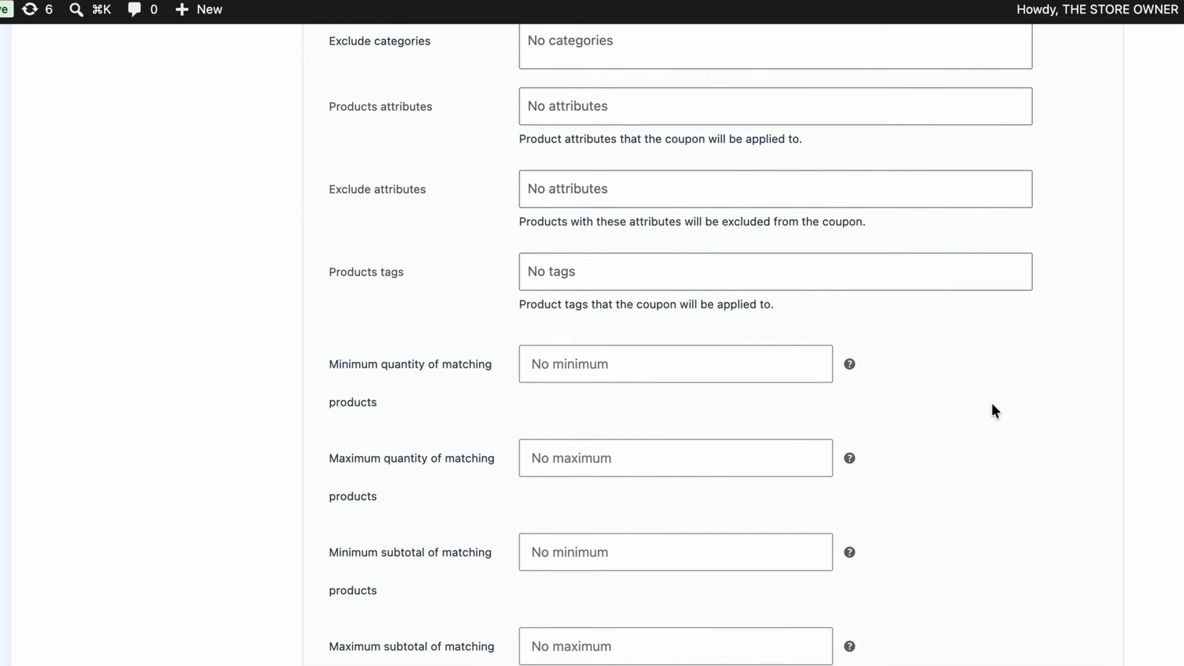
pyautogui.scroll(-4, 991, 405)
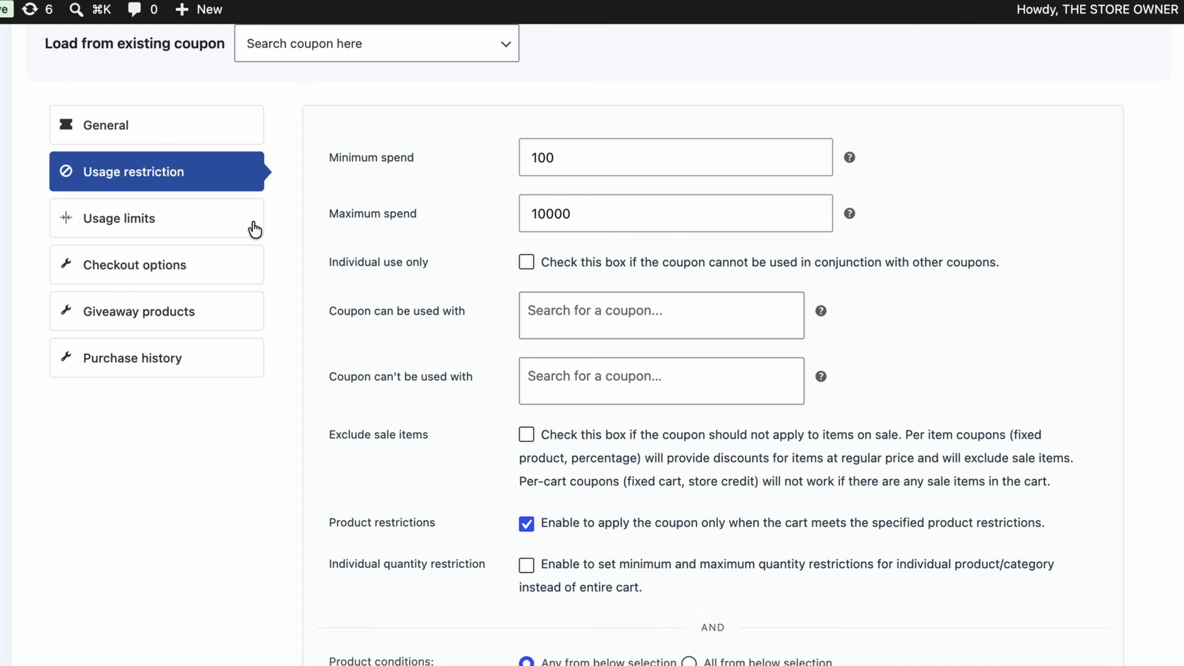
pyautogui.click(249, 224)
pyautogui.click(533, 157)
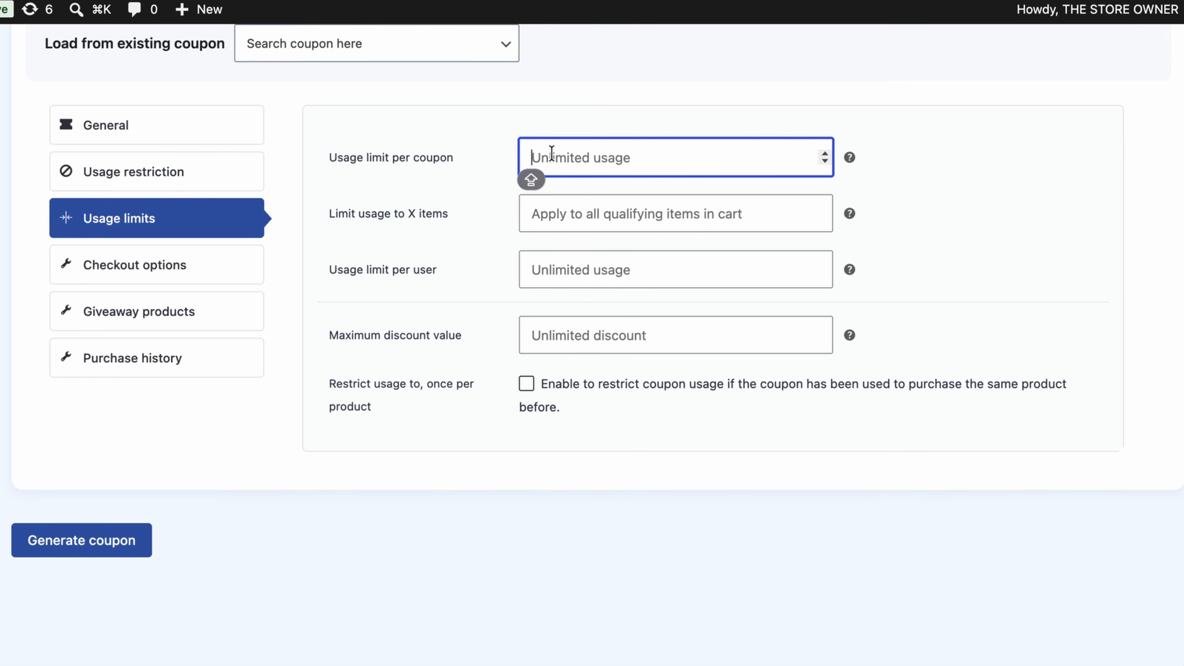
pyautogui.write('1')
pyautogui.press('capslock')
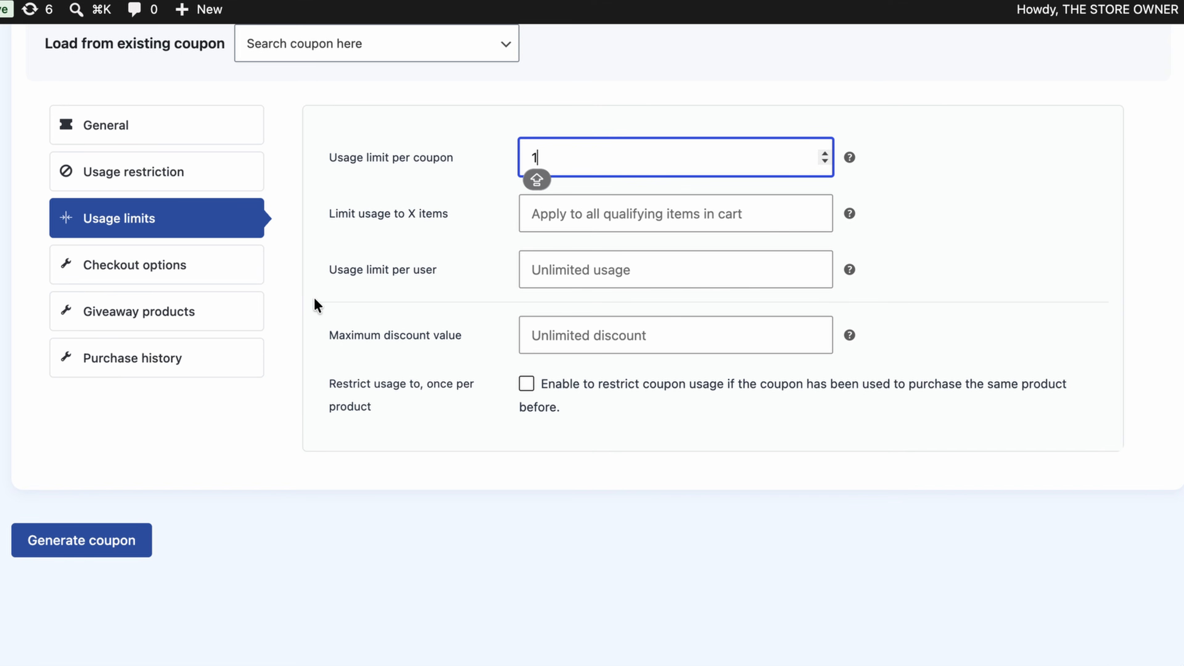
pyautogui.click(144, 566)
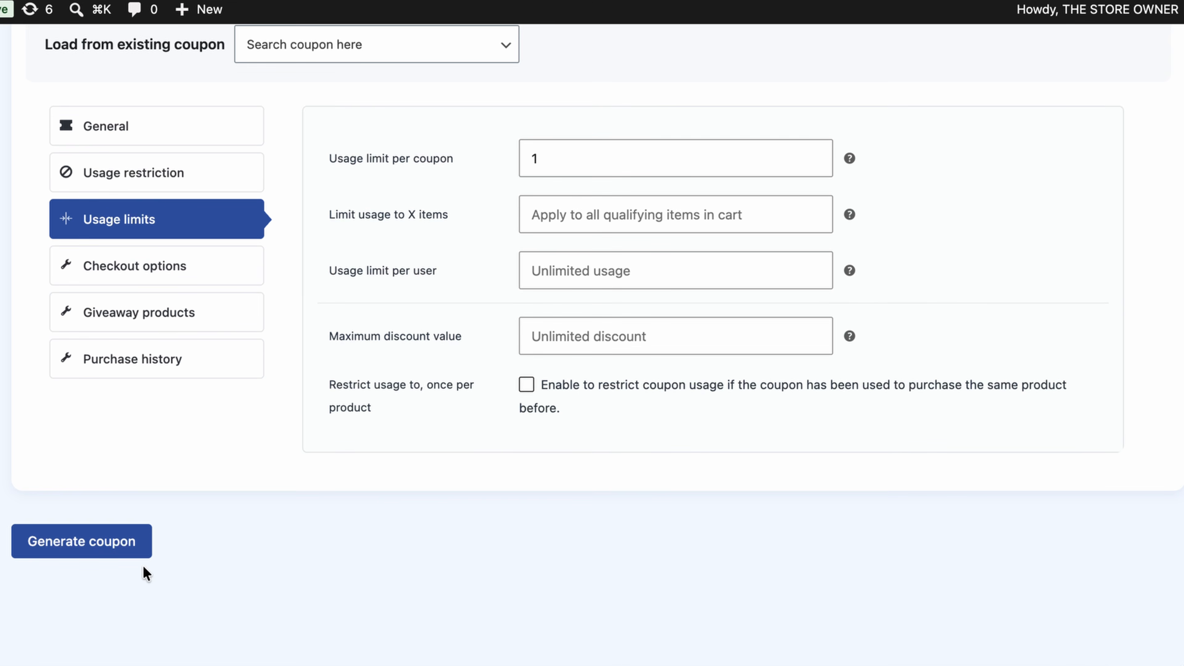
# Generate the 100 coupons as a CSV download, then go to Smart Coupons > Import coupons.
pyautogui.click(143, 564)
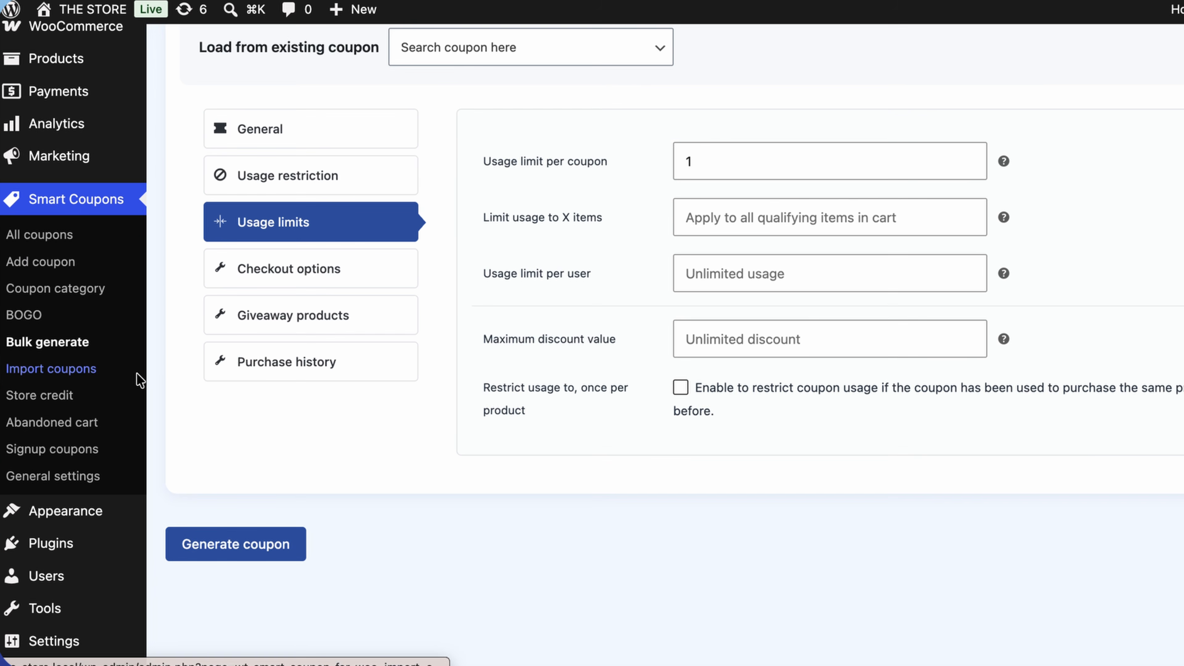
pyautogui.click(137, 373)
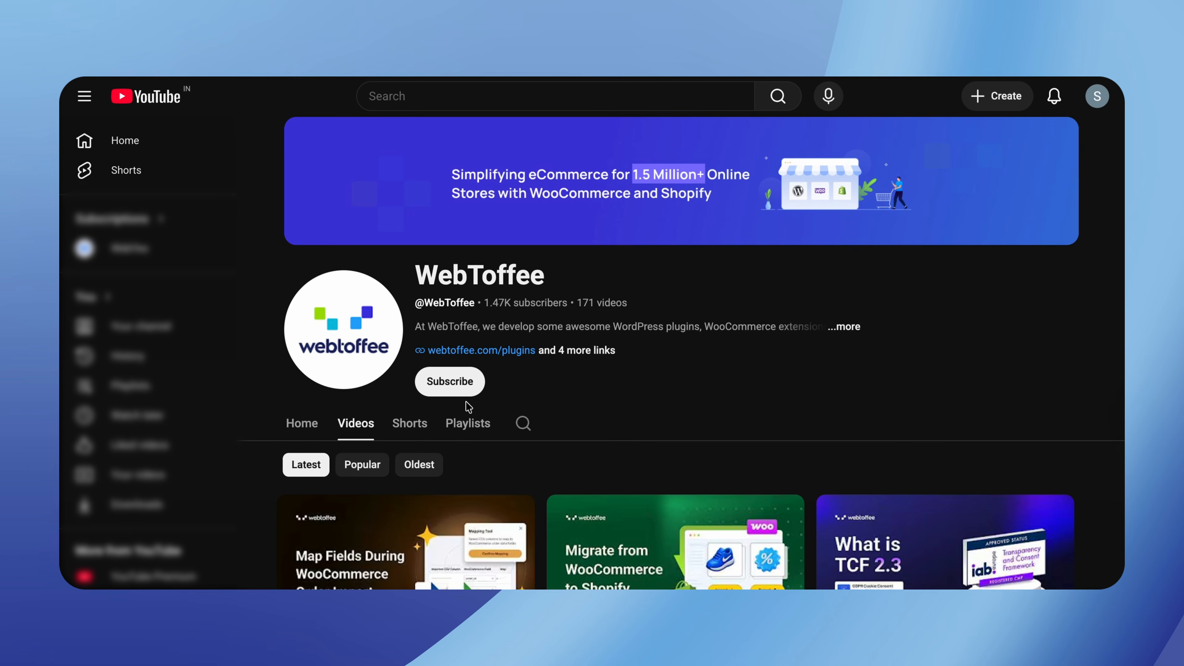
# Subscribe to the WebToffee channel, close the bell menu, and scroll to its WooCommerce videos.
pyautogui.click(461, 390)
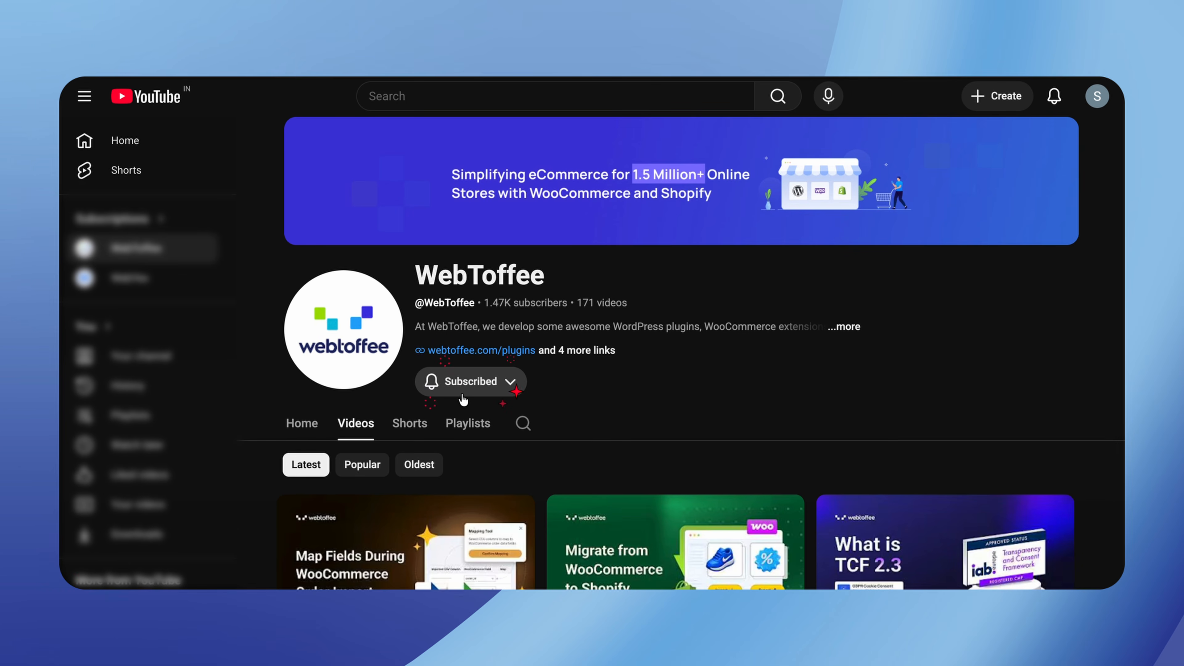
pyautogui.click(513, 381)
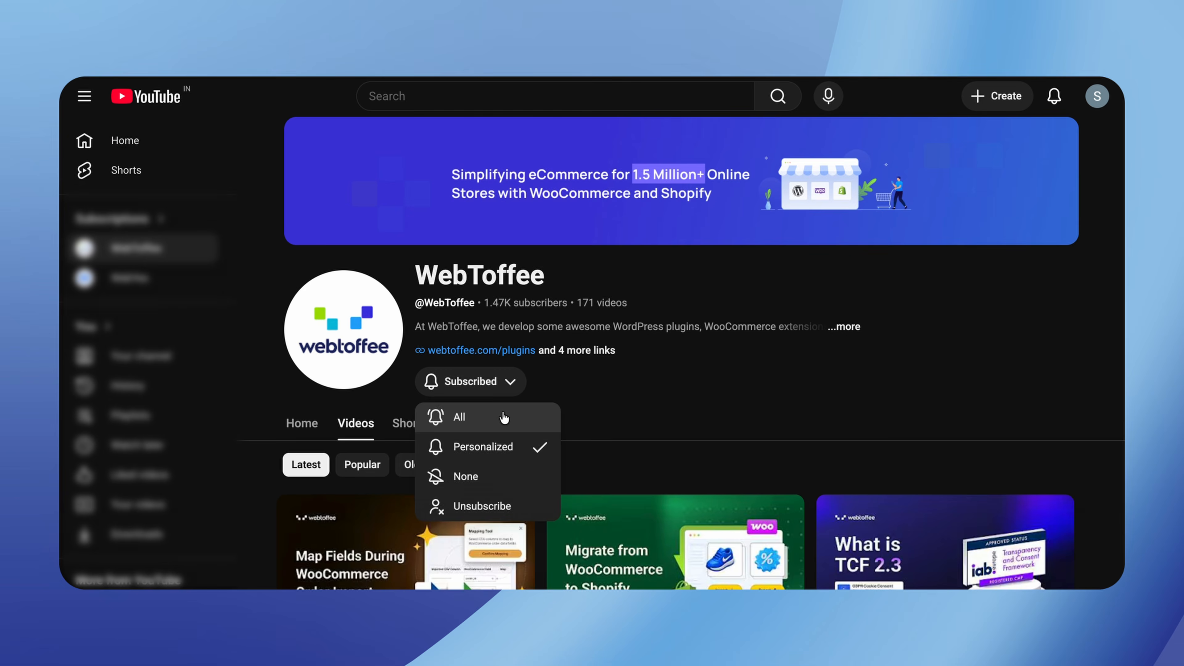
pyautogui.click(1000, 417)
pyautogui.scroll(-8, 1000, 417)
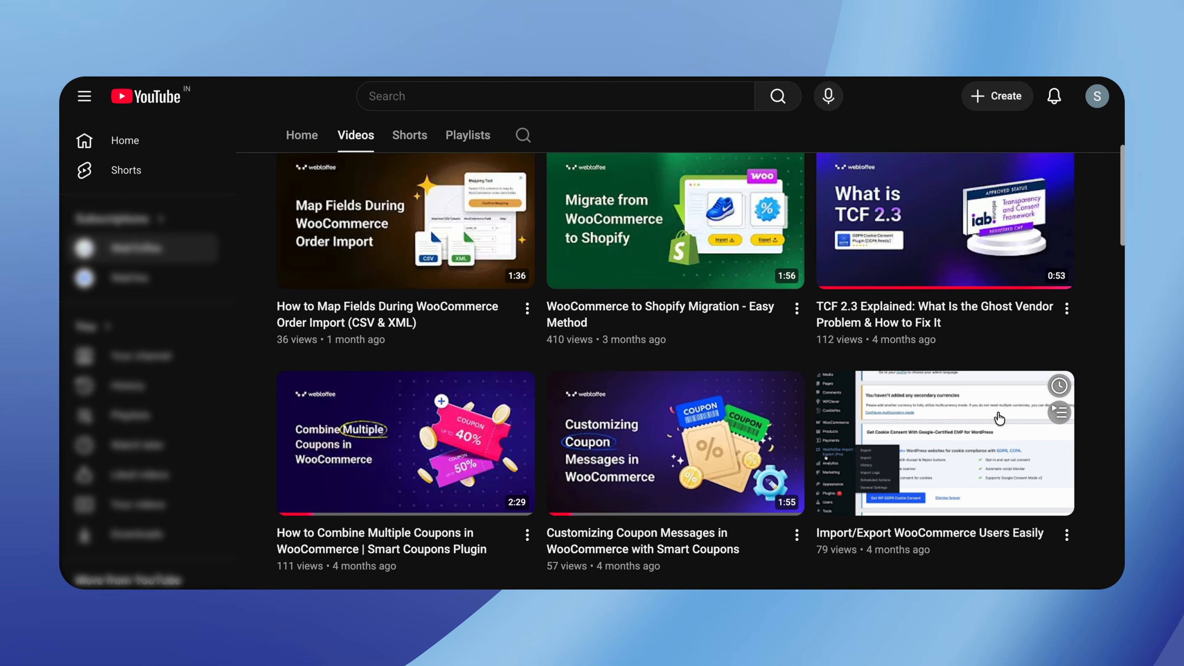